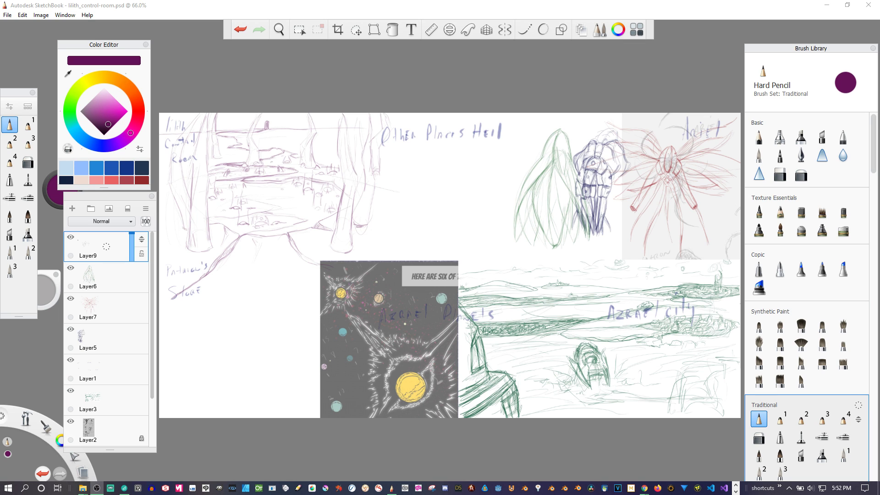
Scroll the Layers panel to review every layer of lilith_control-room.psd
scroll(107, 339, "down", 2)
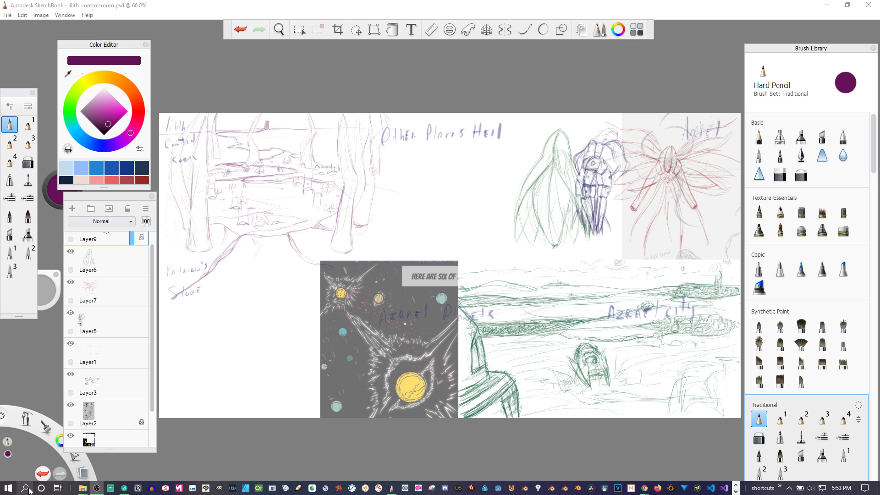
left_click(32, 486)
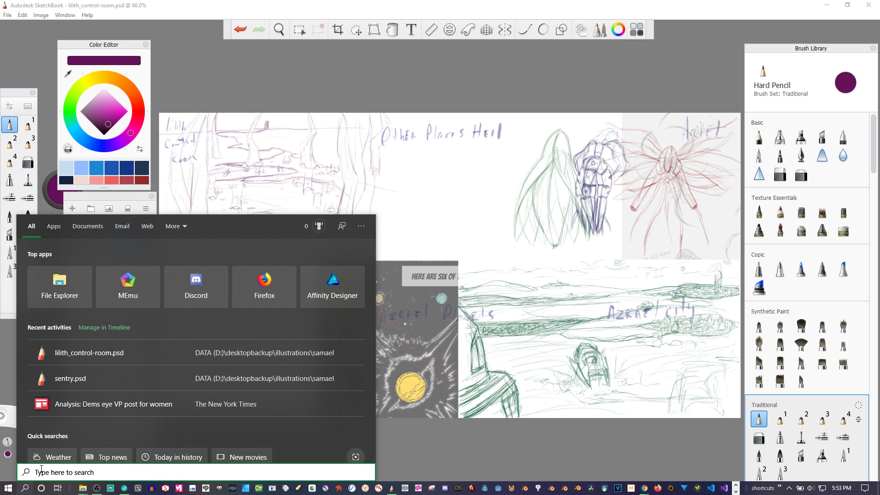
Set the Yeti Stereo Microphone speakers as default playback device from the 'sound' search
type("soun")
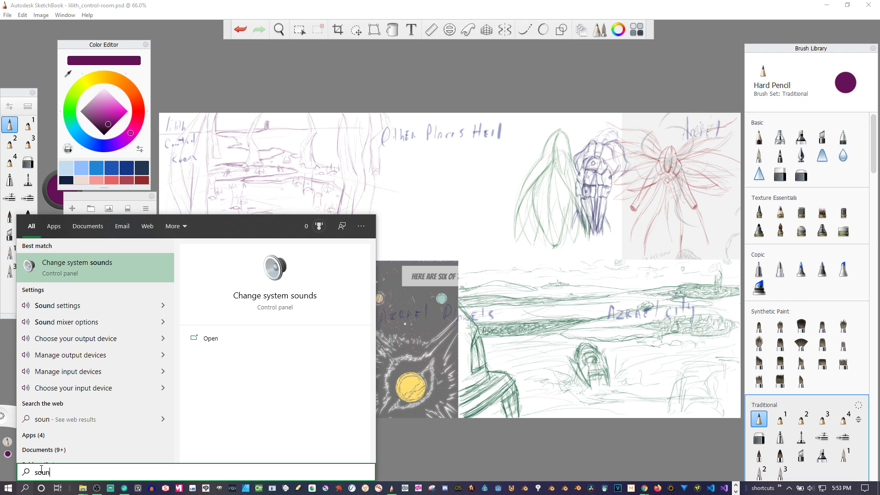
key("Tab")
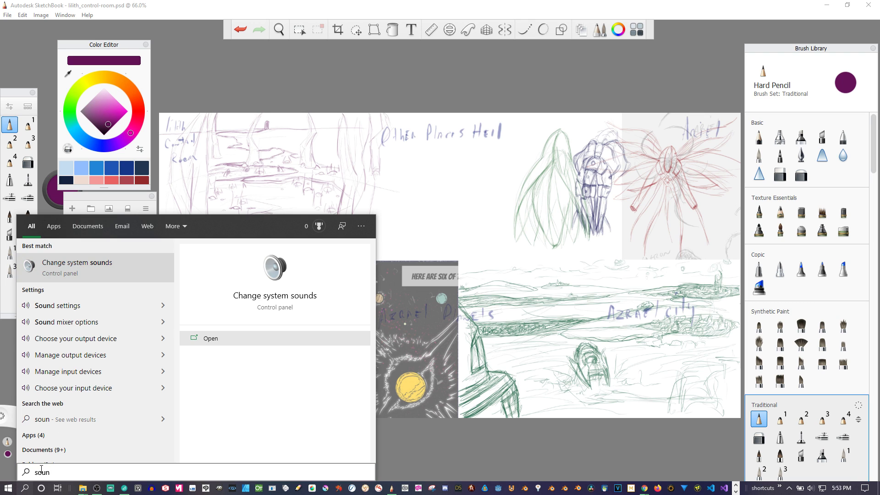
left_click(243, 334)
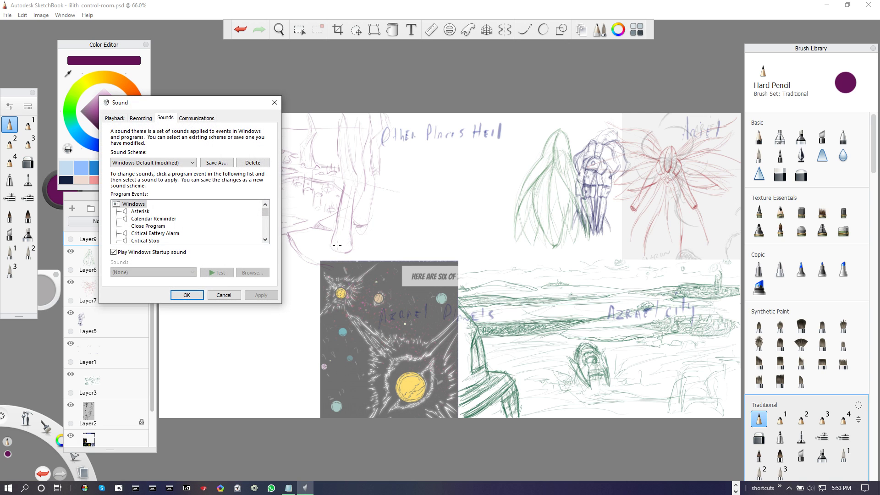
left_click(117, 118)
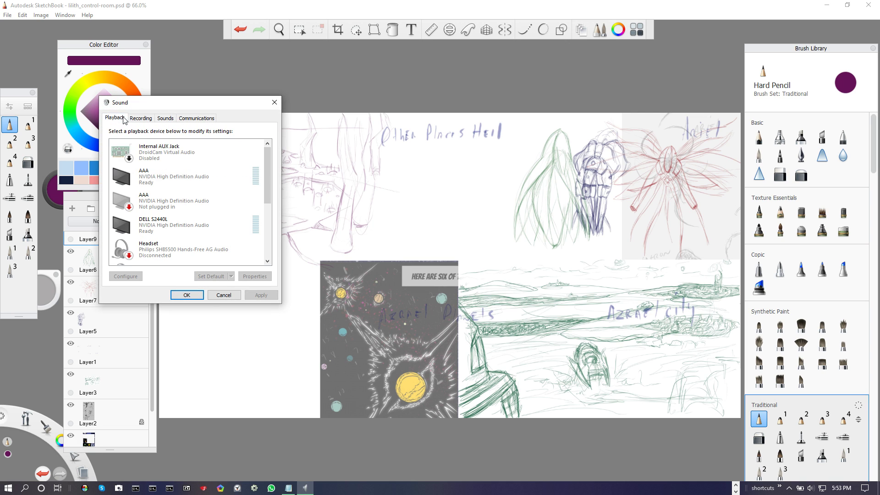
left_click_drag(268, 200, 270, 256)
left_click(183, 251)
left_click(212, 276)
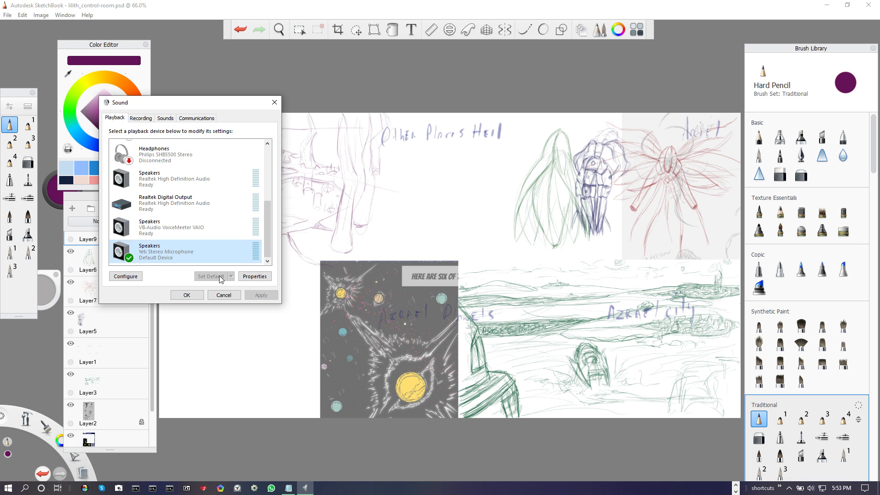
left_click(186, 294)
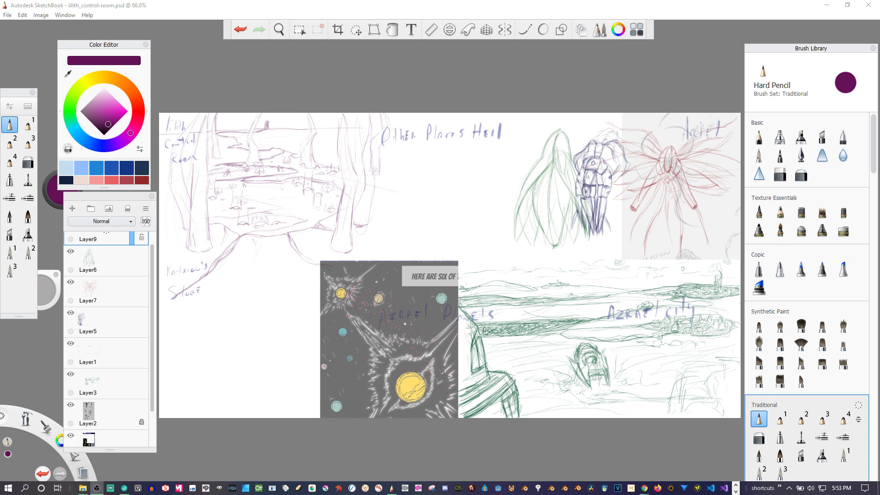
Save the lilith_control-room sheet and bring up the samael folder's Open dialog
scroll(154, 315, "down", 1)
scroll(114, 350, "down", 2)
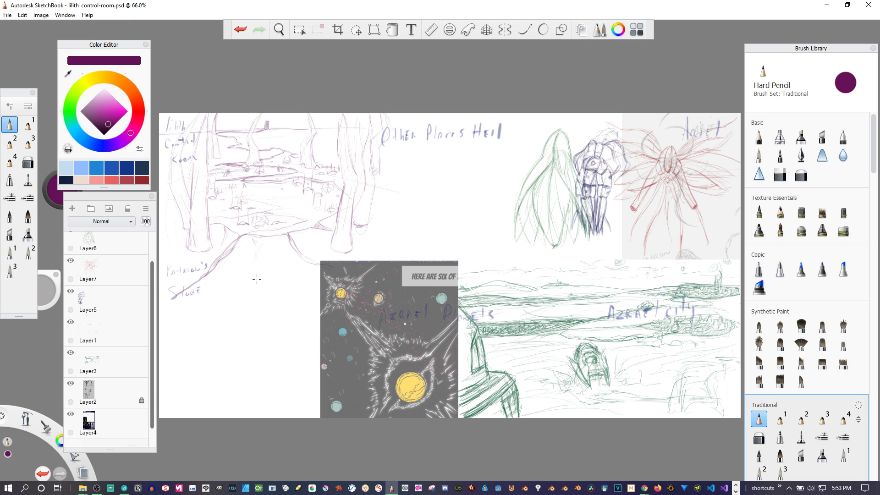
left_click(7, 15)
left_click(29, 46)
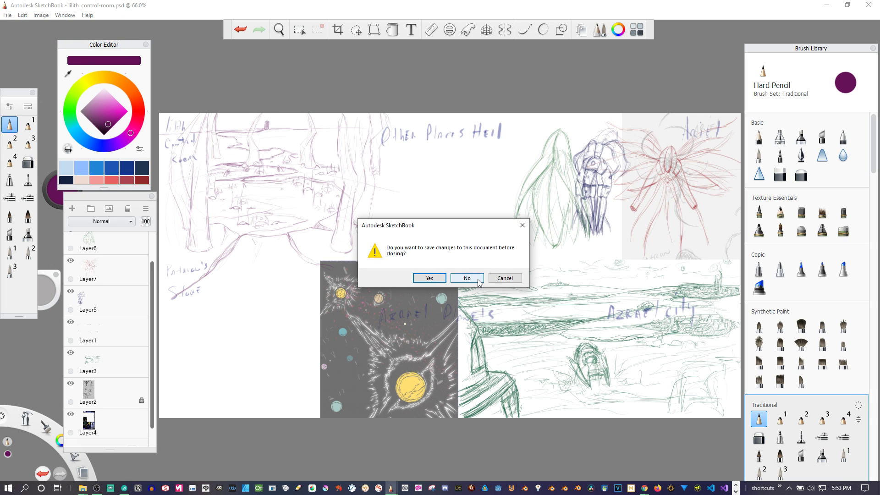
left_click(436, 279)
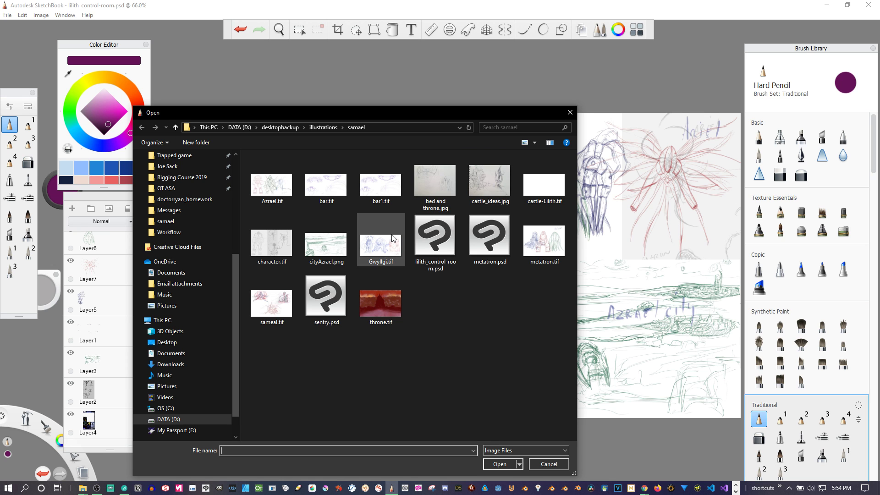
Open sameal.tif and fit its whole canvas into the view
double_click(274, 305)
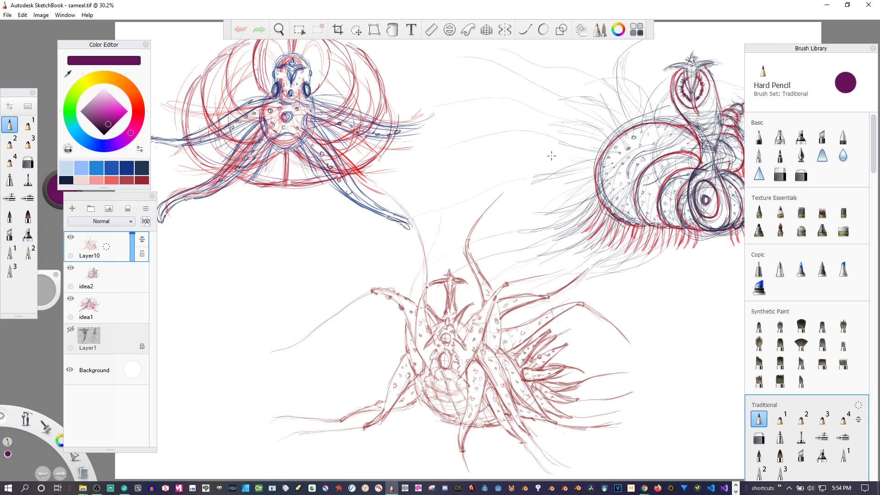
key("space")
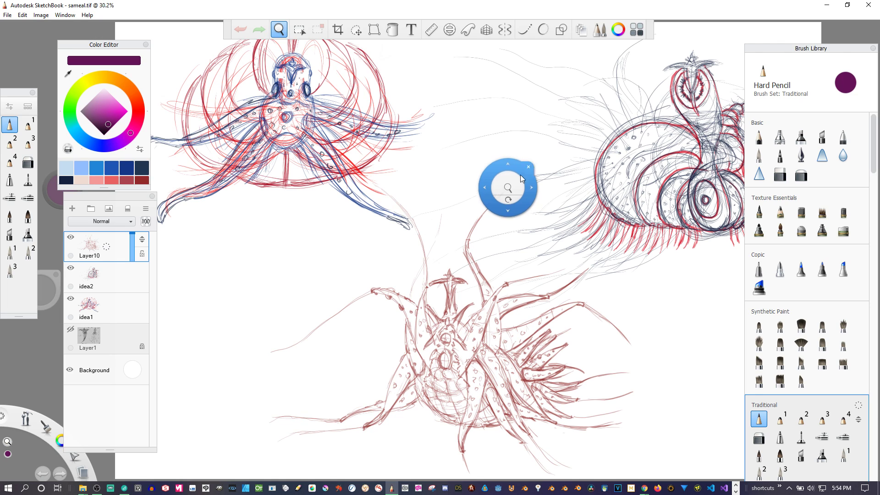
key("Home")
scroll(502, 216, "up", 2)
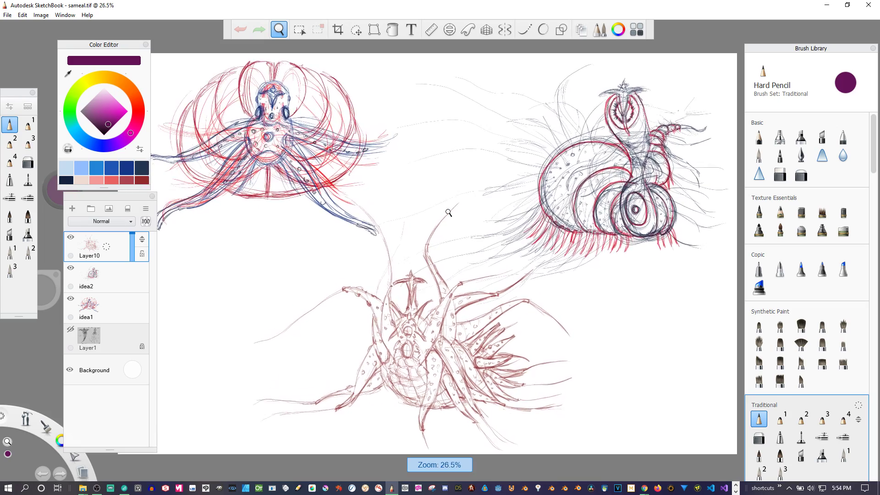
Hide the interface panels and restore the SketchBook window to maximized
key("Tab")
key("space")
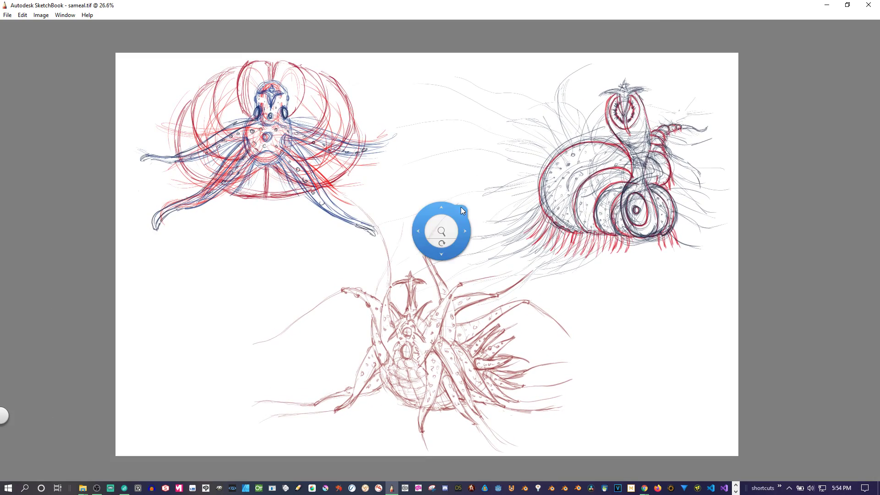
scroll(463, 206, "up", 2)
scroll(458, 229, "down", 1)
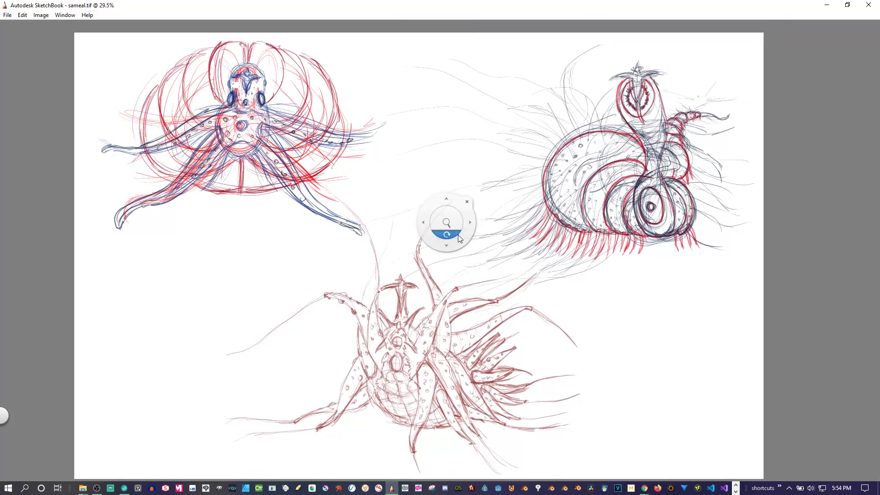
left_click(458, 234)
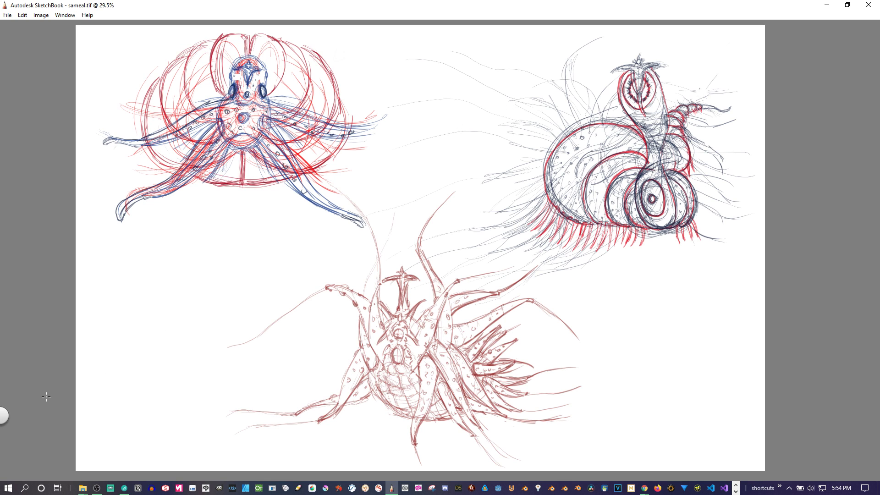
double_click(9, 8)
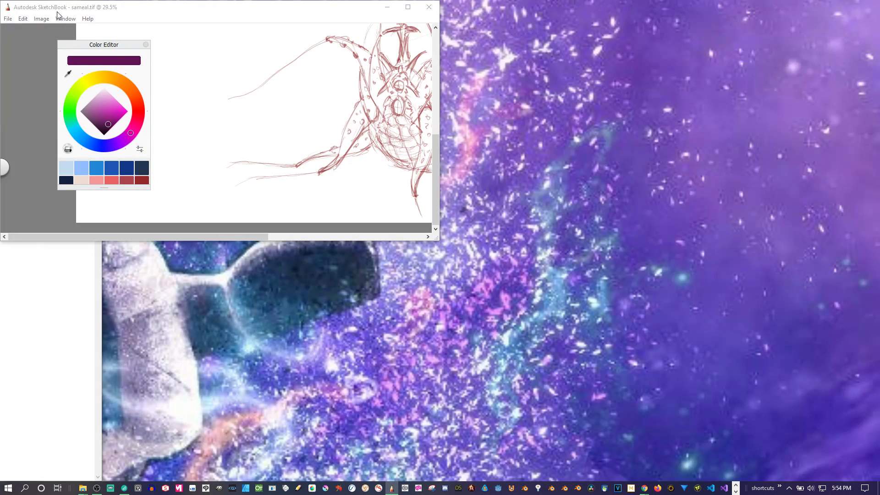
left_click(423, 7)
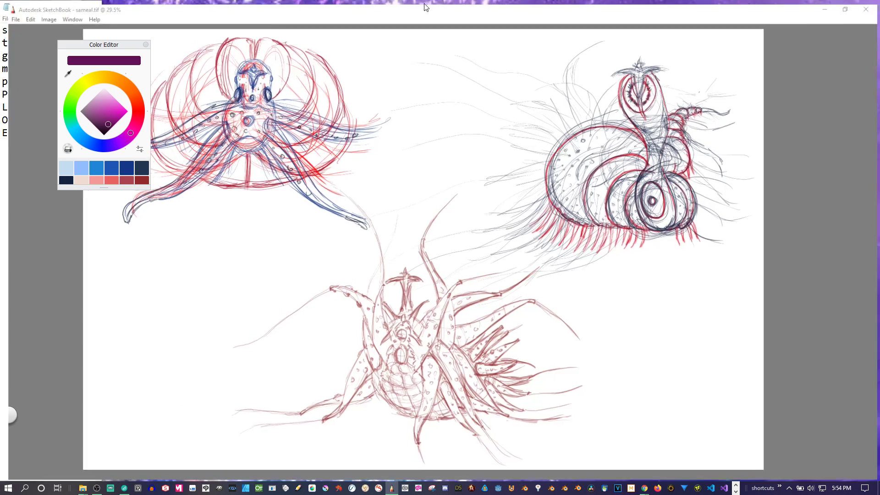
left_click(7, 14)
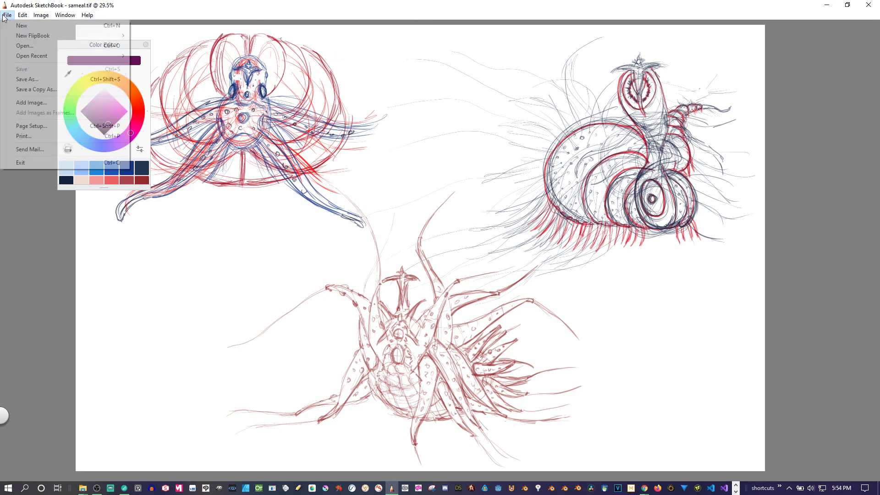
Open sentry.psd and move the Color Editor panel toward the upper-left
left_click(25, 46)
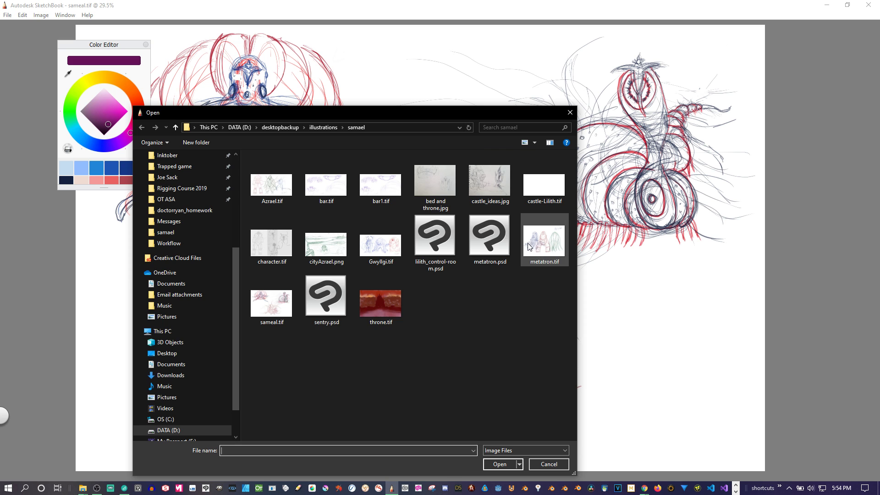
double_click(337, 301)
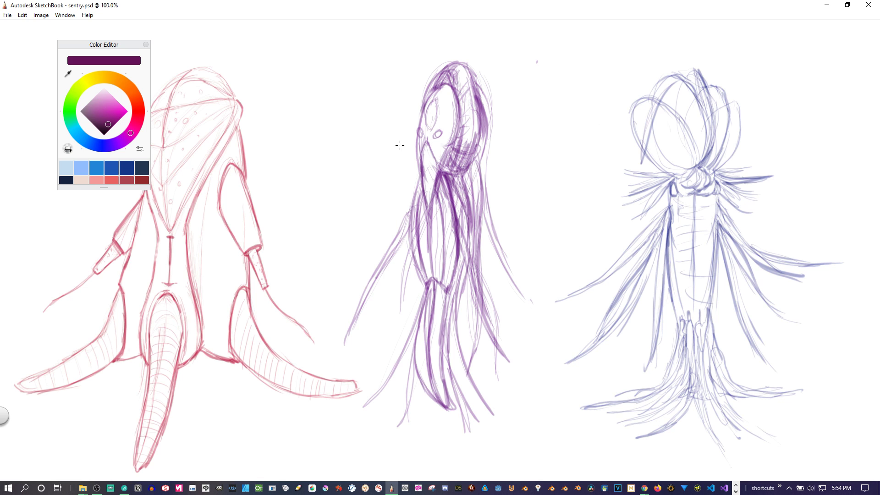
left_click_drag(130, 44, 92, 35)
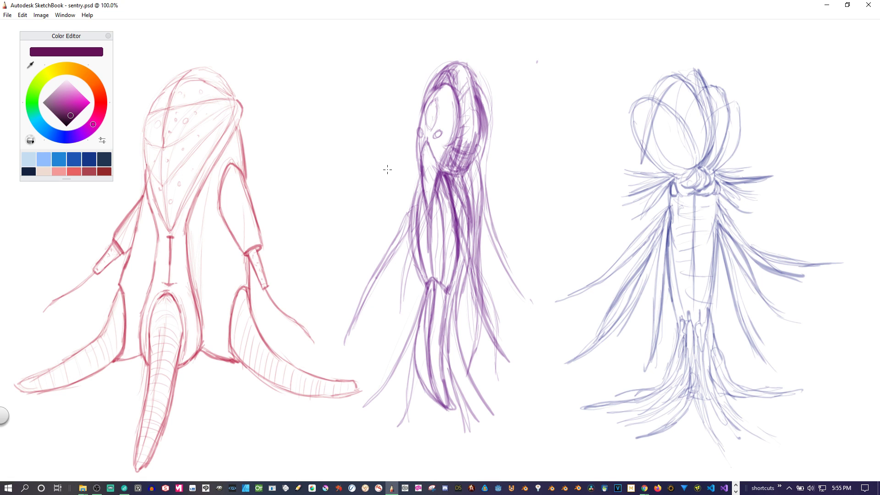
left_click(7, 15)
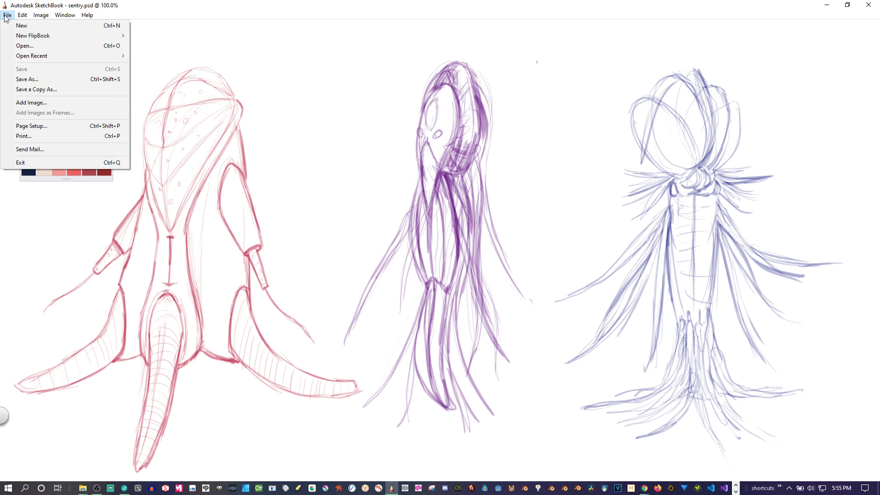
Open throne.tif, then bring the Open dialog back up over it
left_click(32, 49)
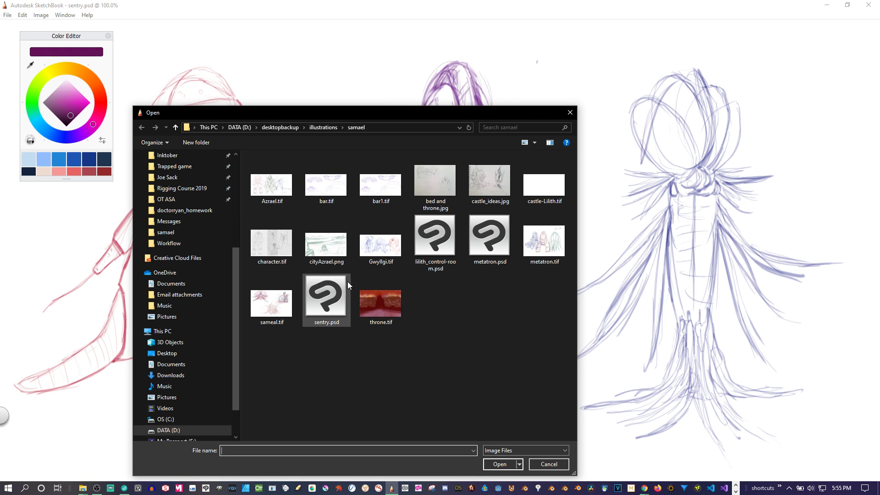
double_click(387, 297)
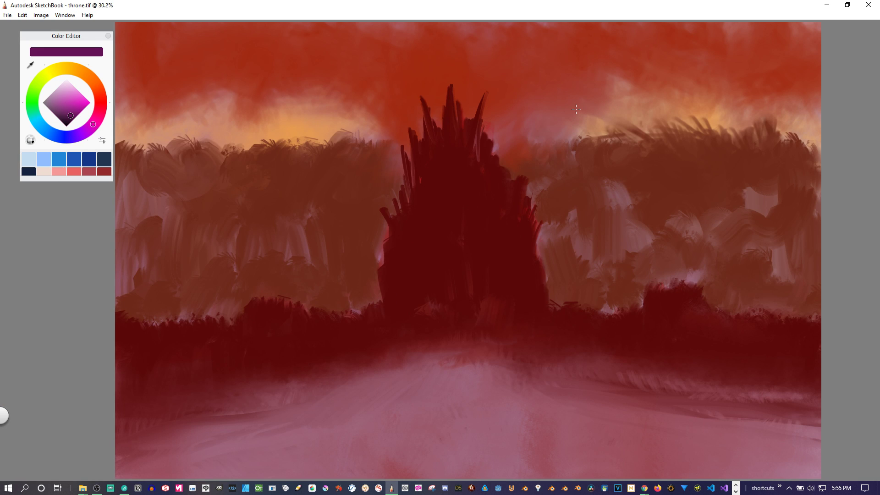
left_click(7, 14)
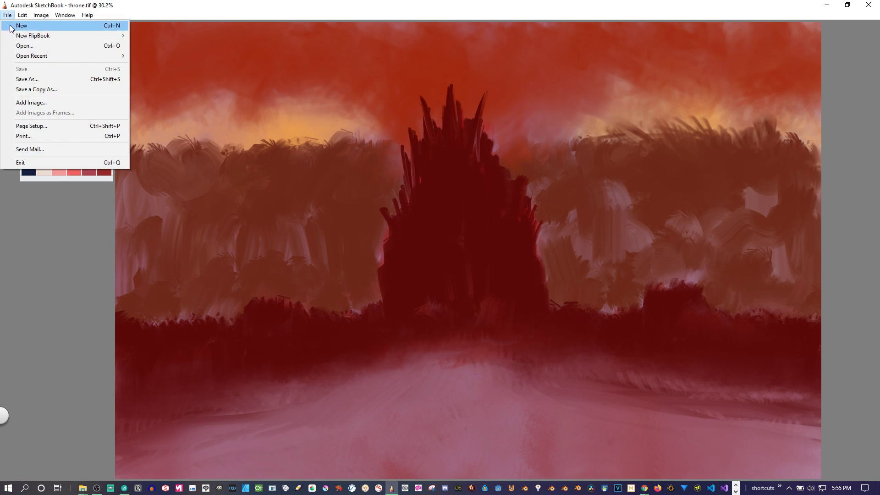
left_click(22, 45)
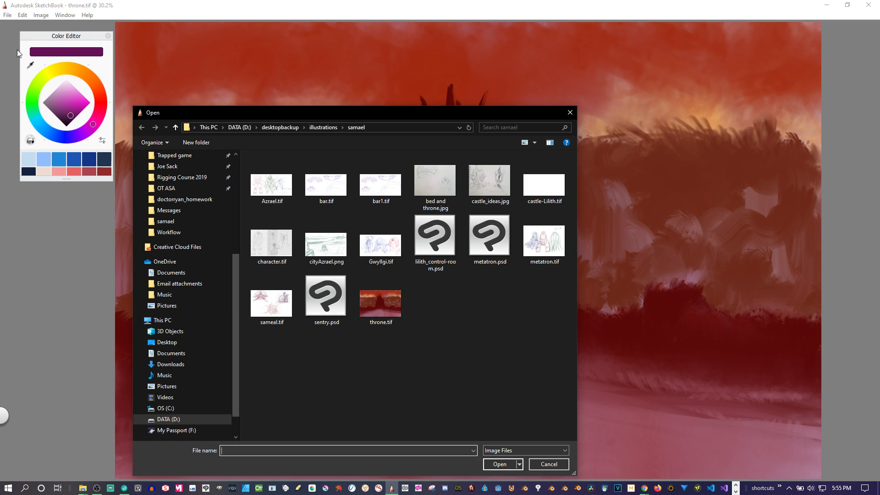
left_click_drag(516, 119, 530, 105)
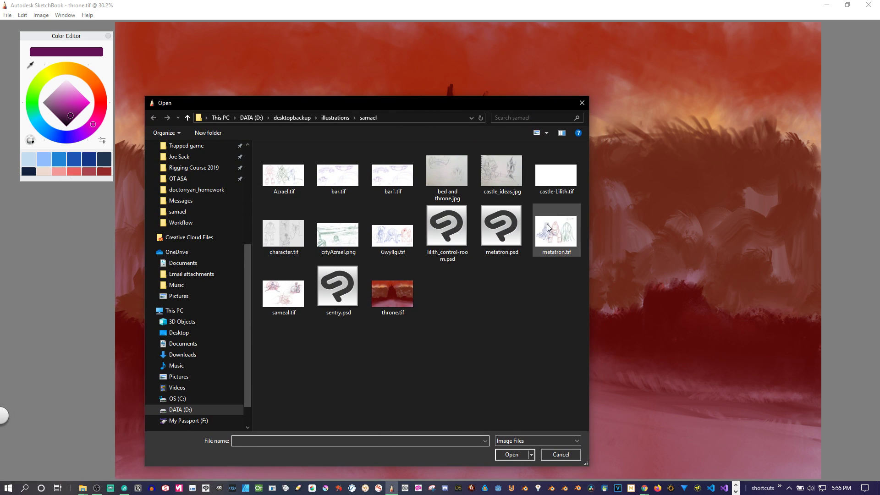
Open metatron.tif, then Gwyllgi.tif, from the samael folder
double_click(553, 237)
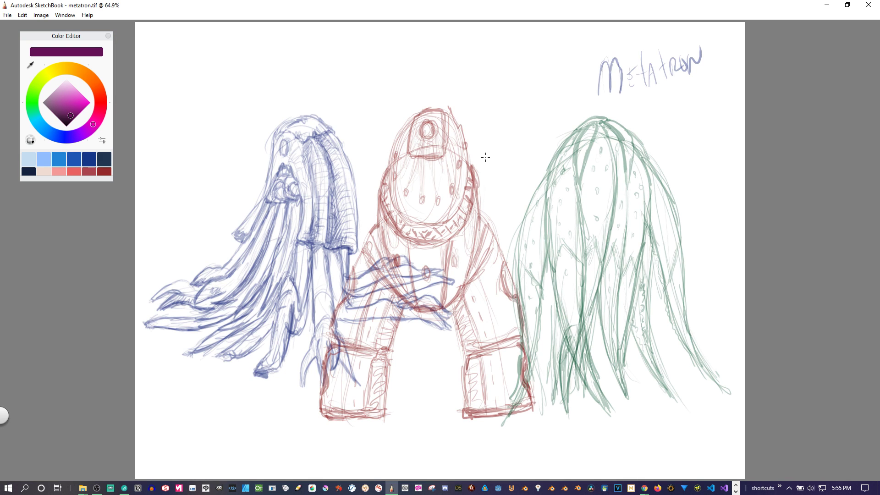
left_click(7, 15)
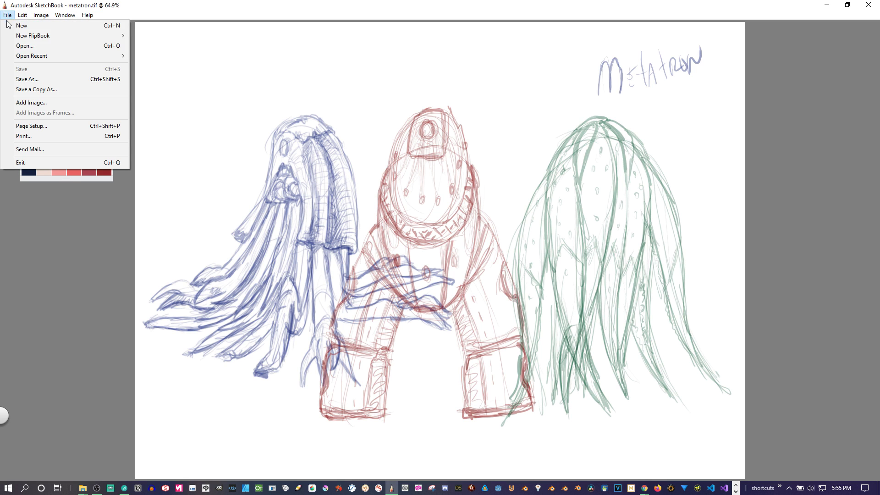
left_click(43, 50)
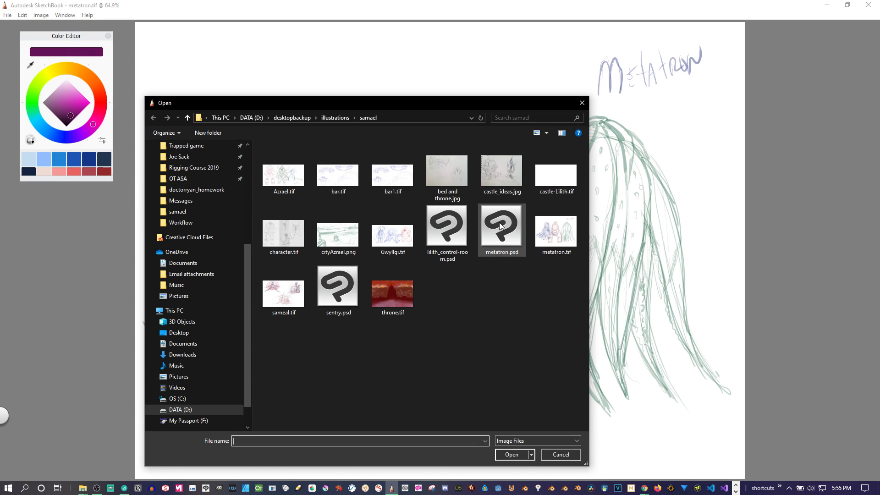
double_click(397, 240)
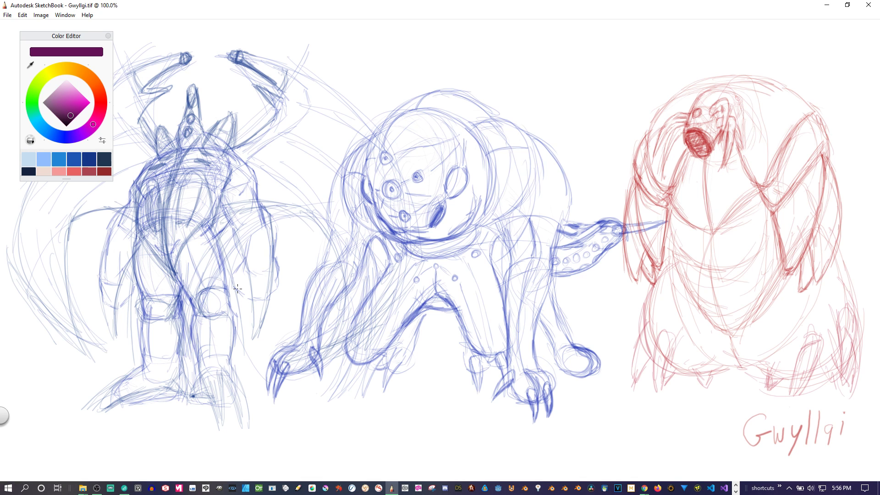
Tuck the Color Editor into the corner and open cityAzrael.png
left_click_drag(78, 34, 64, 27)
left_click(7, 15)
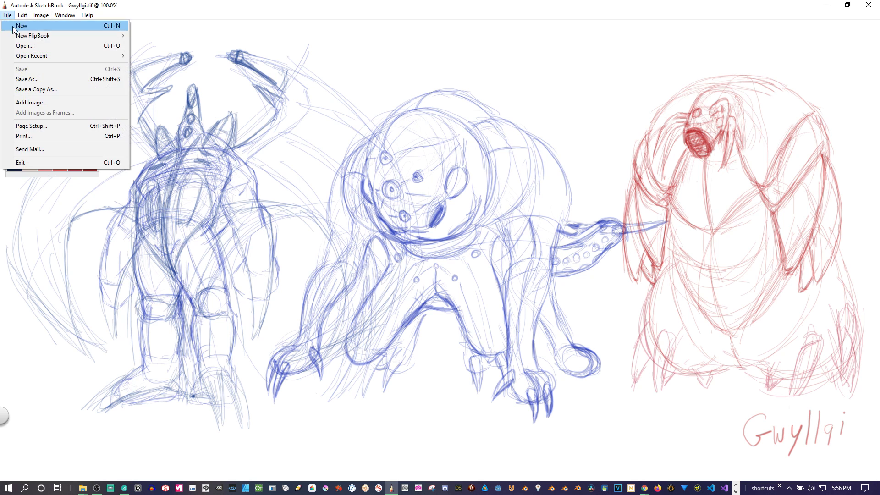
left_click(23, 47)
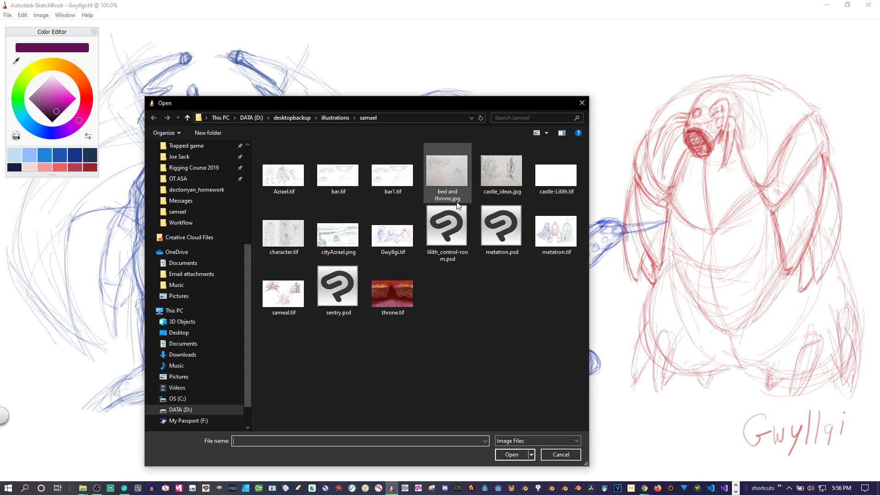
left_click(345, 240)
double_click(345, 240)
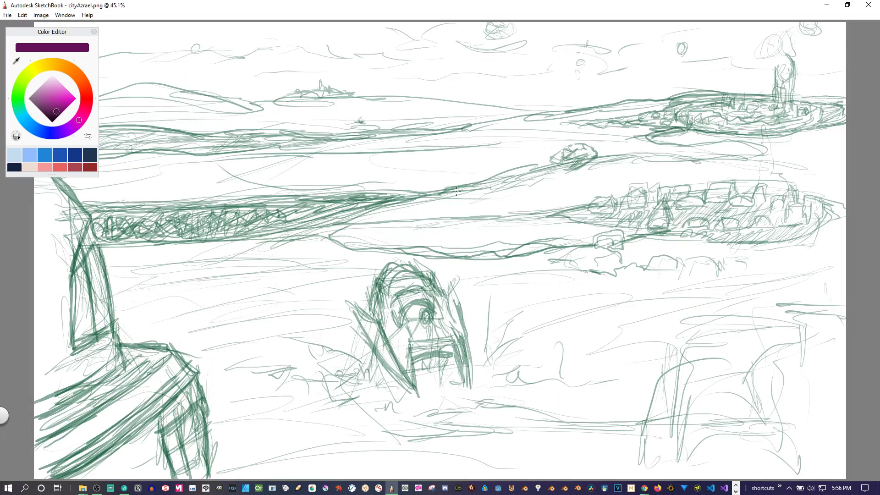
Zoom out over the cityAzrael landscape, then open Azrael.tif
key("space")
scroll(554, 201, "down", 2)
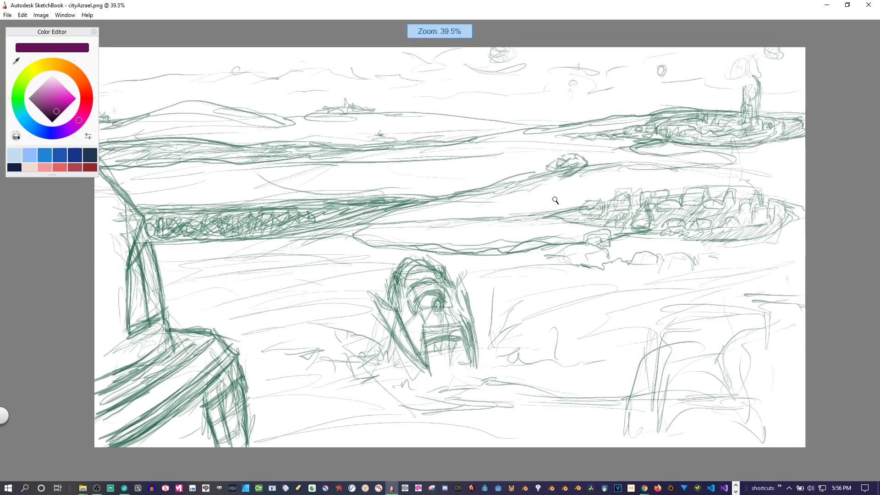
scroll(554, 200, "up", 1)
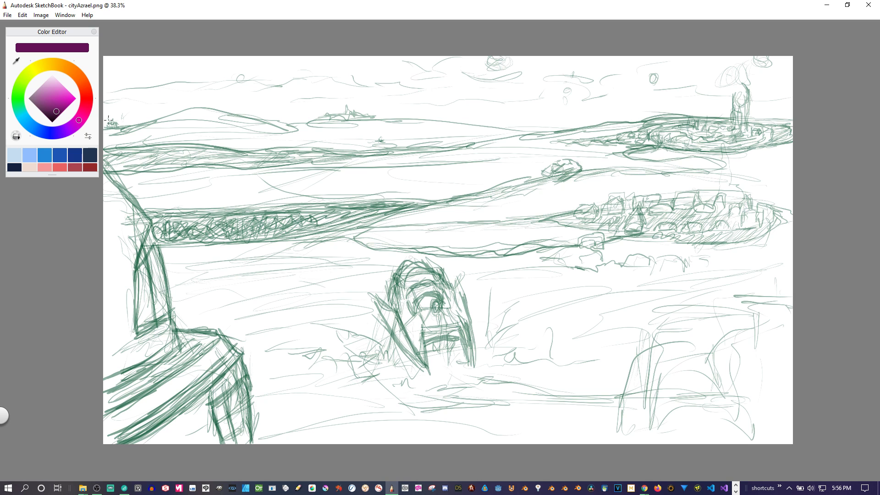
left_click(8, 15)
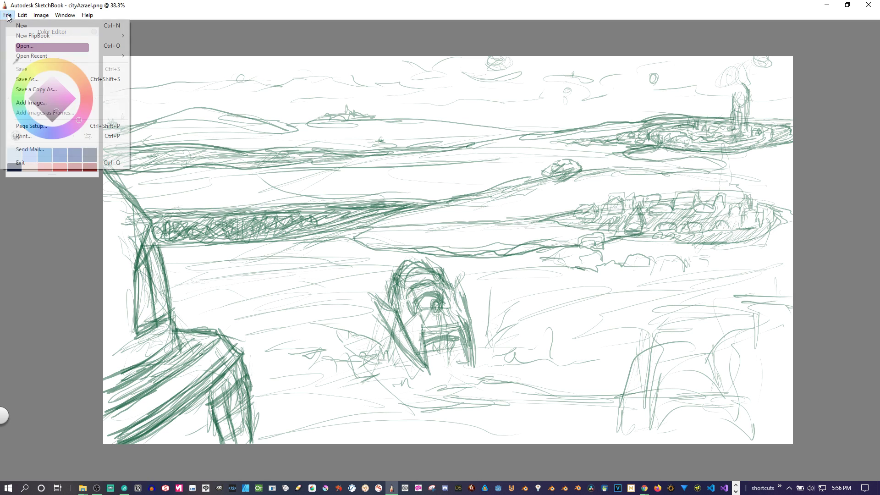
left_click(35, 46)
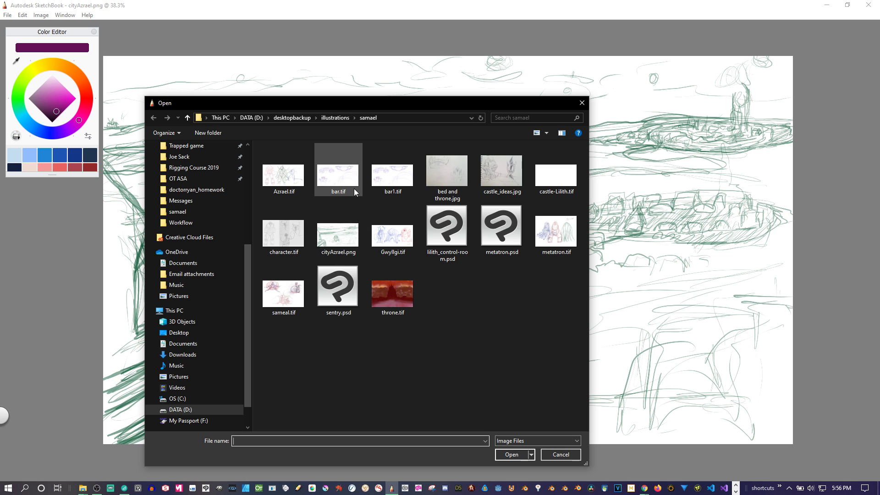
double_click(292, 182)
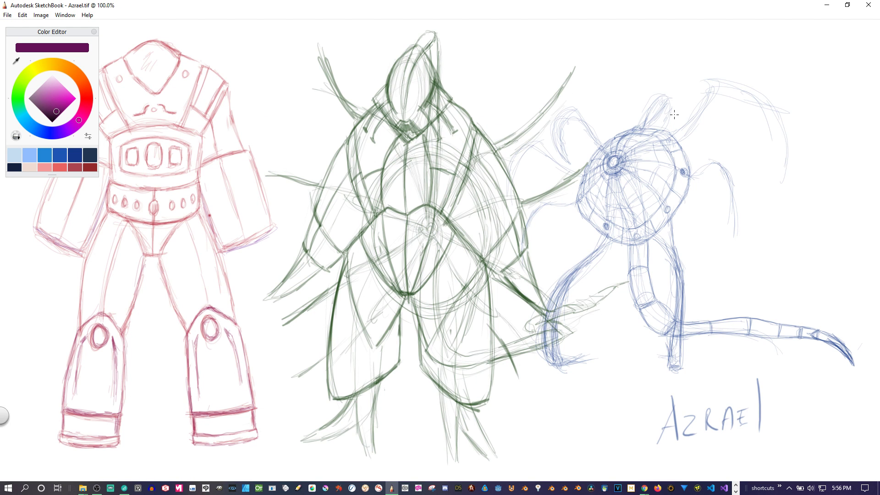
Zoom out over all of Azrael.tif, then open bar1.tif
key("space")
scroll(604, 154, "down", 1)
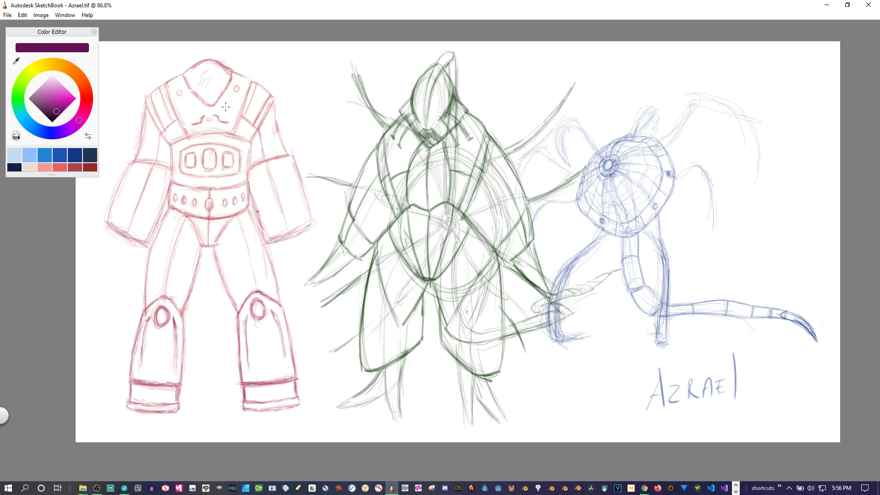
key("space")
left_click(12, 17)
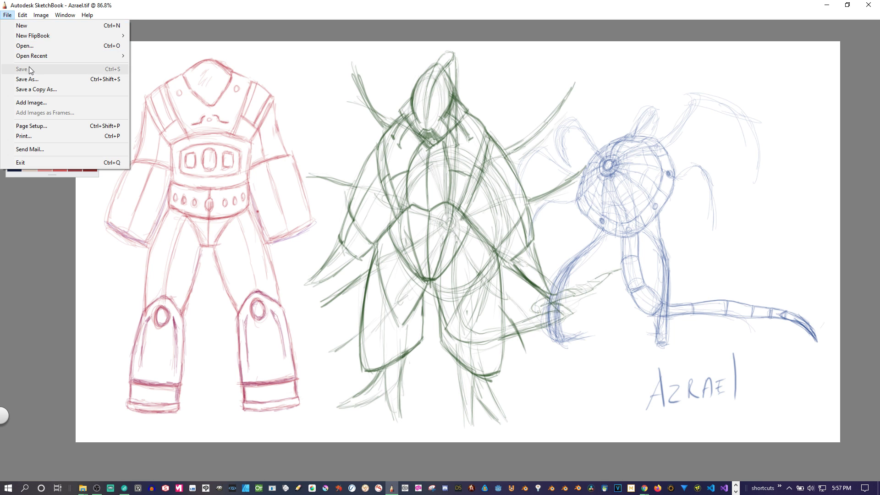
left_click(32, 48)
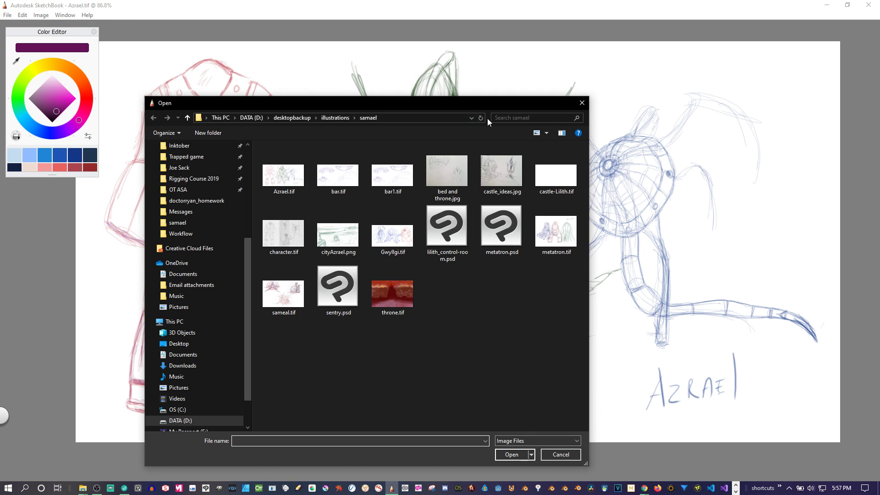
left_click_drag(510, 106, 636, 95)
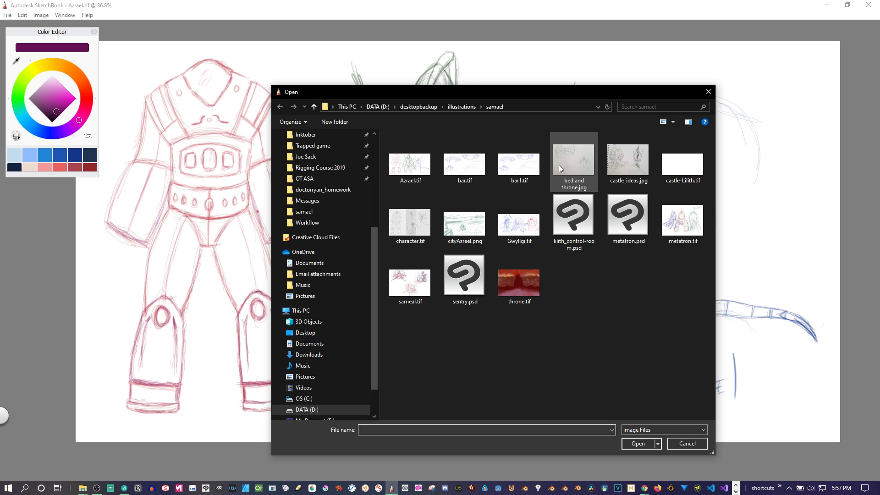
double_click(504, 167)
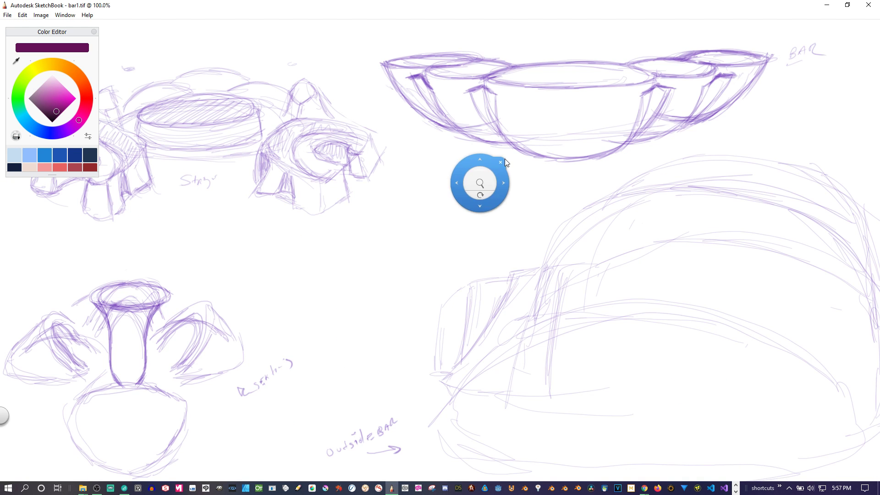
Zoom out to see the whole bar1.tif sketch, then open bed and throne.jpg from the samael folder
left_click_drag(480, 178, 480, 183)
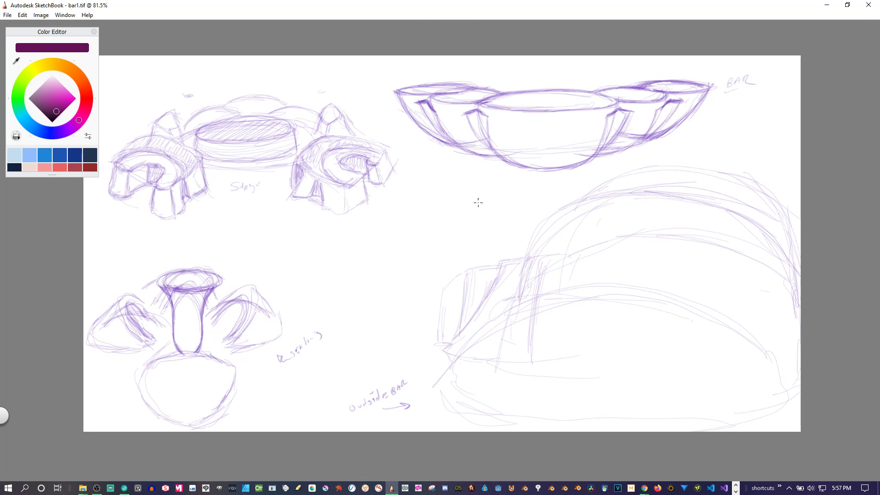
left_click_drag(482, 227, 501, 231)
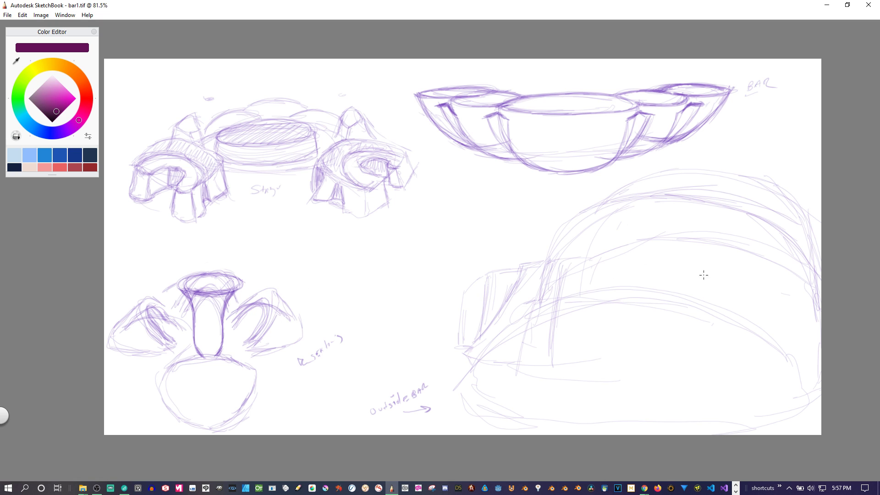
left_click(7, 15)
left_click(22, 46)
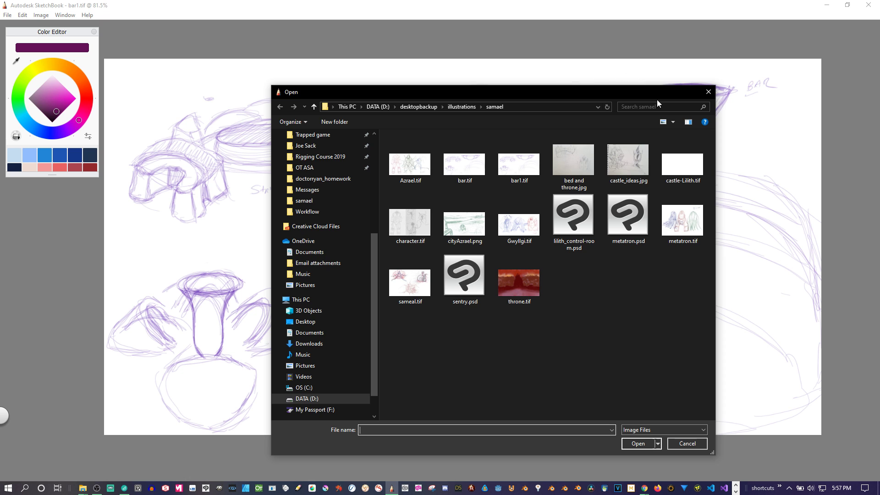
left_click_drag(649, 95, 557, 81)
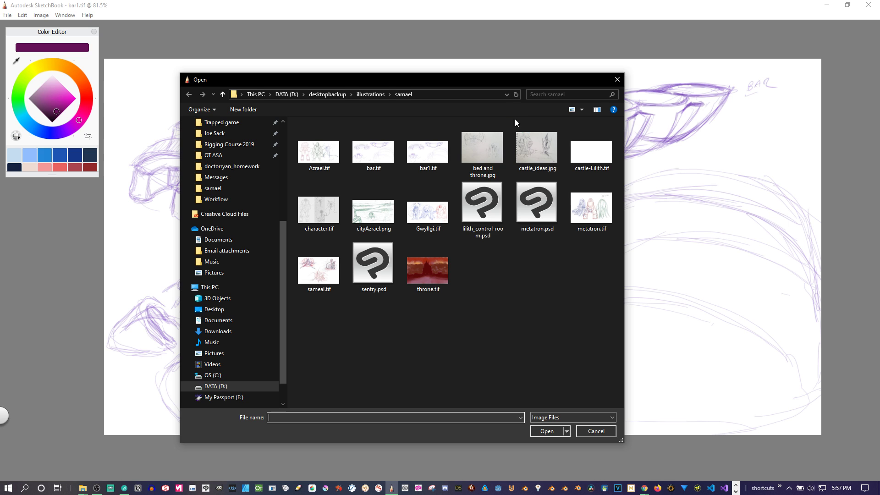
double_click(479, 151)
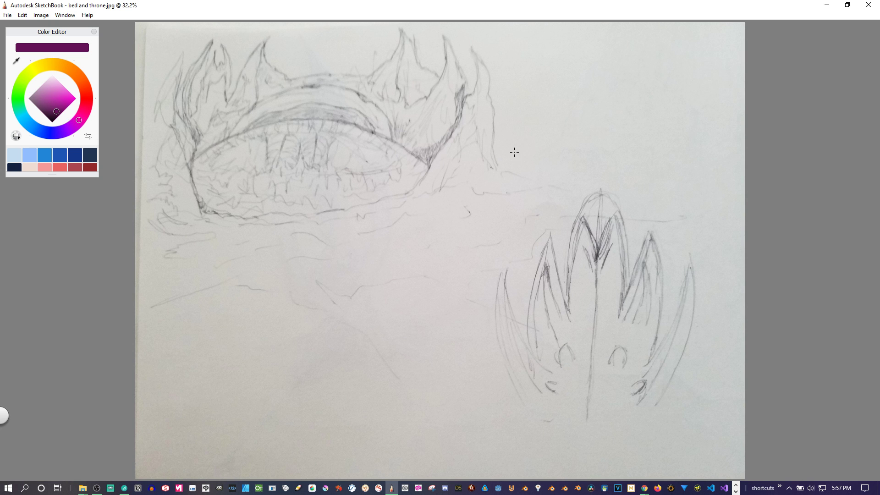
Zoom out slightly on bed and throne.jpg, draw a small purple hook, and undo it
key("space")
left_click_drag(491, 180, 477, 210)
key("space")
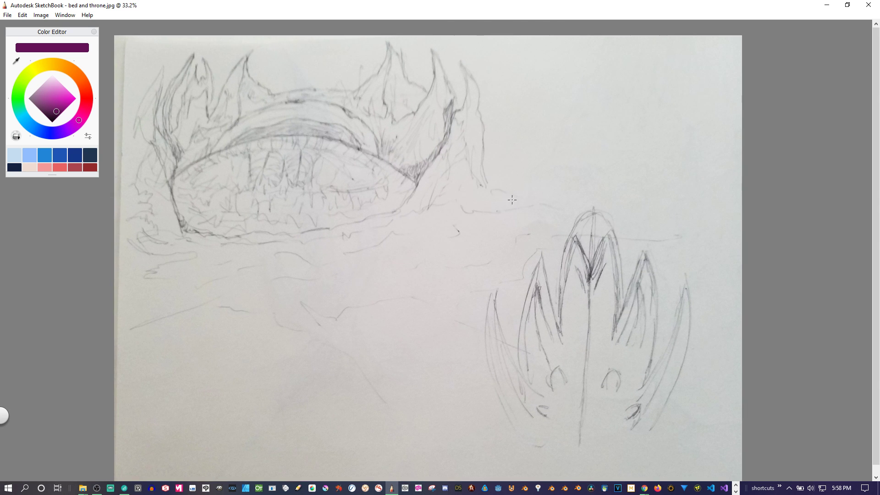
left_click_drag(663, 201, 653, 219)
key("ctrl+z")
Draw two purple arrows and a small purple < mark on the sketch, undoing them all
left_click_drag(512, 100, 533, 98)
mouse_move(633, 170)
left_mouse_down()
mouse_move(622, 201)
mouse_move(631, 196)
left_mouse_up()
key("ctrl+z")
key("ctrl+z")
key("ctrl+z")
left_click_drag(517, 101, 510, 109)
key("ctrl")
key("ctrl+z")
key("ctrl+z")
Open castle_ideas.jpg from the file browser
left_click(7, 15)
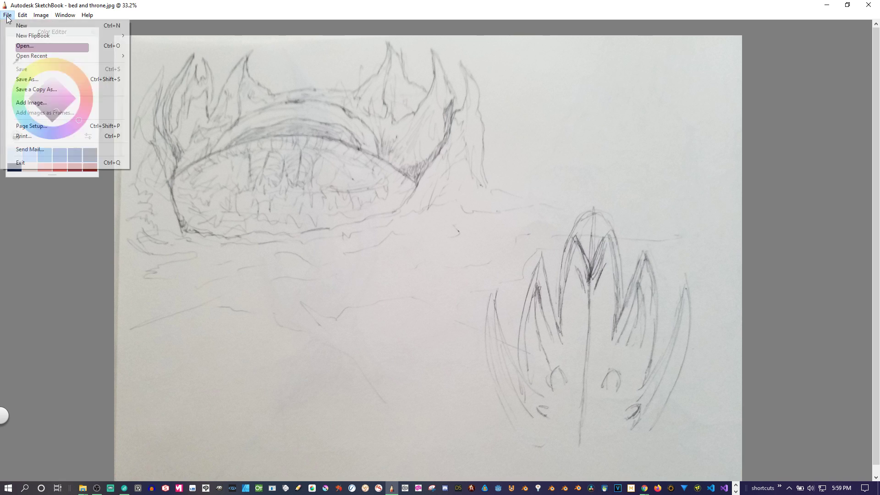
left_click(25, 46)
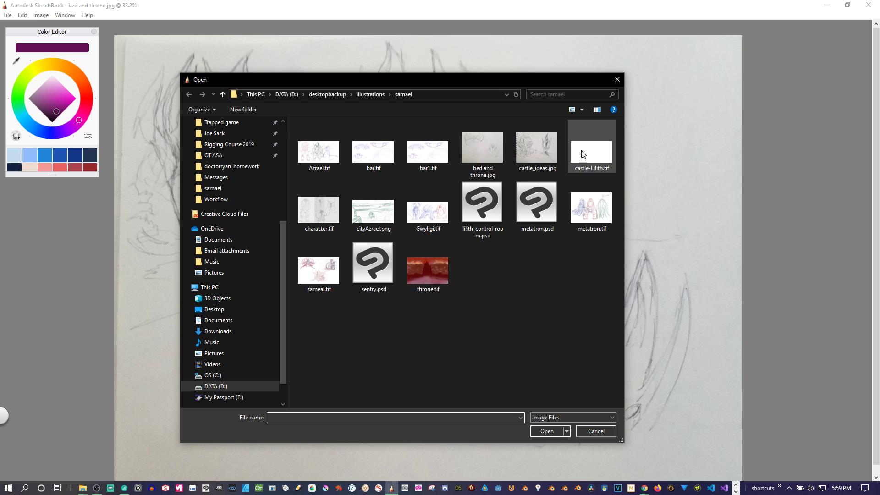
mouse_move(592, 154)
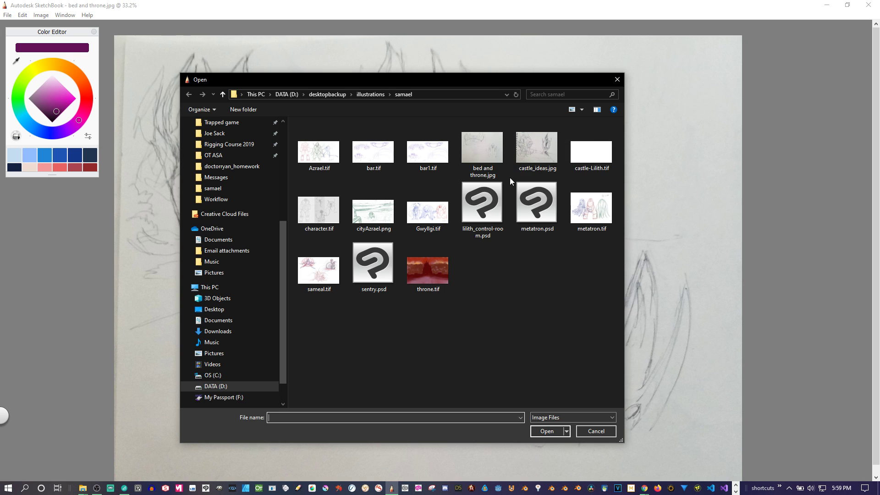
double_click(535, 150)
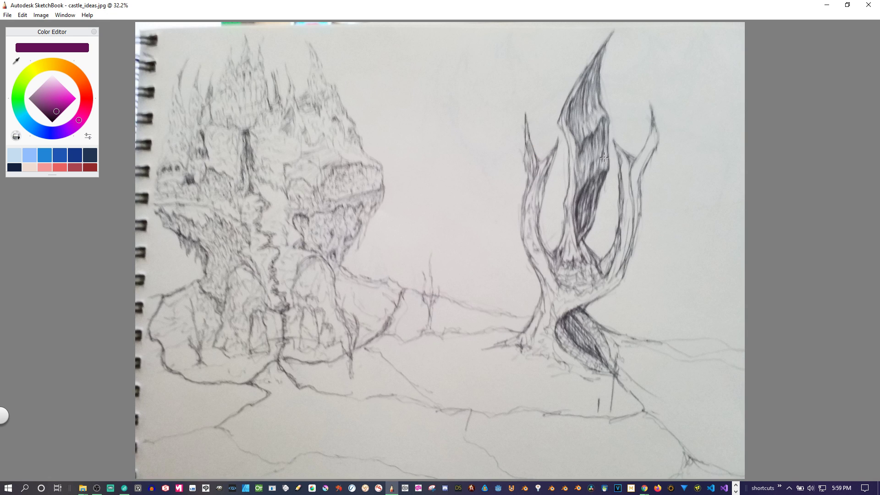
Scroll-zoom out until the full castle_ideas.jpg page with the rock castle and tree shows
scroll(583, 180, "down", 1)
scroll(568, 165, "down", 1)
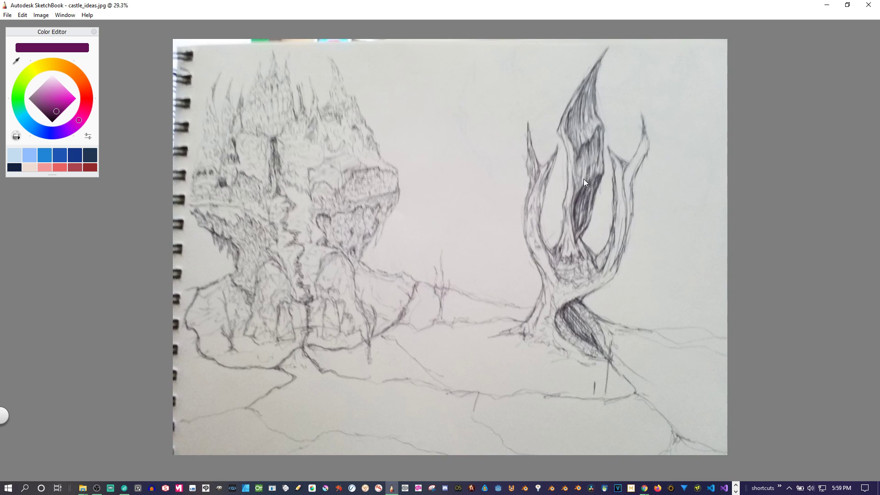